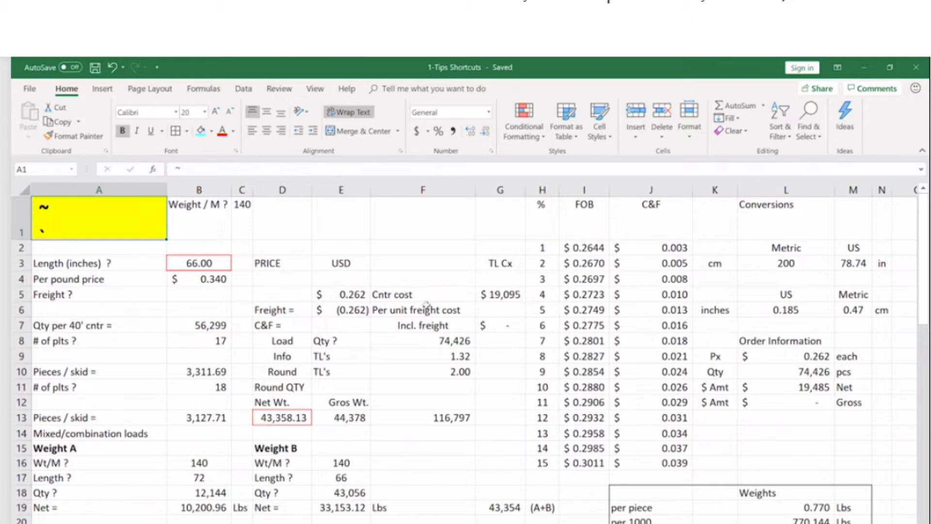
# Step: Display the worksheet's formulas instead of values and examine the ones in B7, B19 and D13 and in the columns beyond F
pyautogui.click(208, 90)
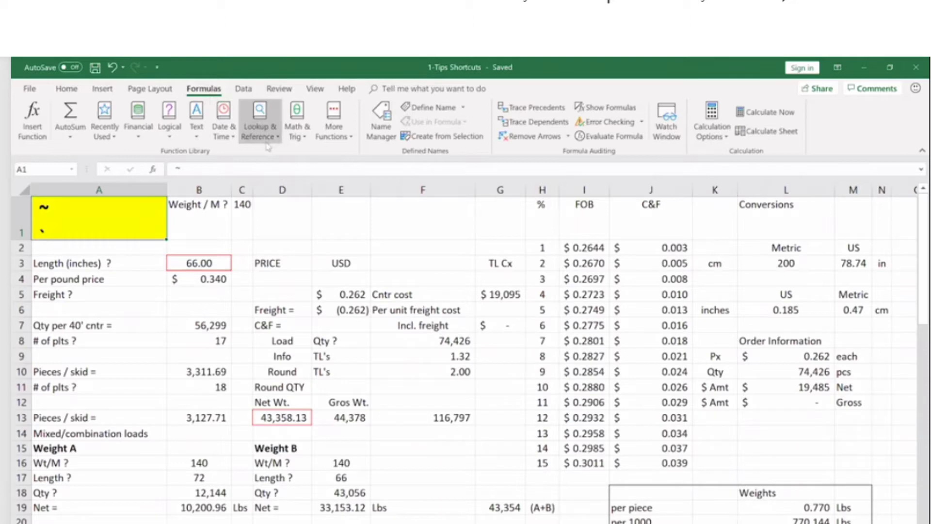
pyautogui.click(607, 107)
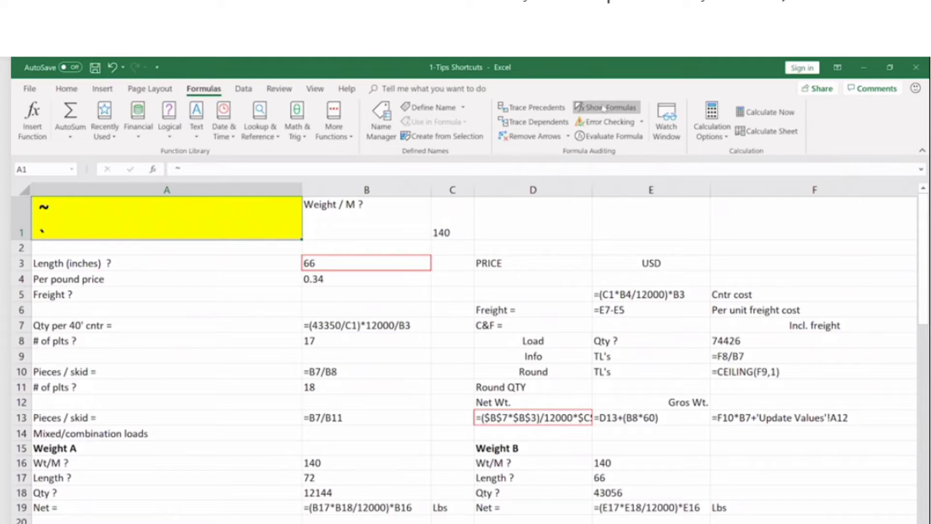
pyautogui.click(402, 325)
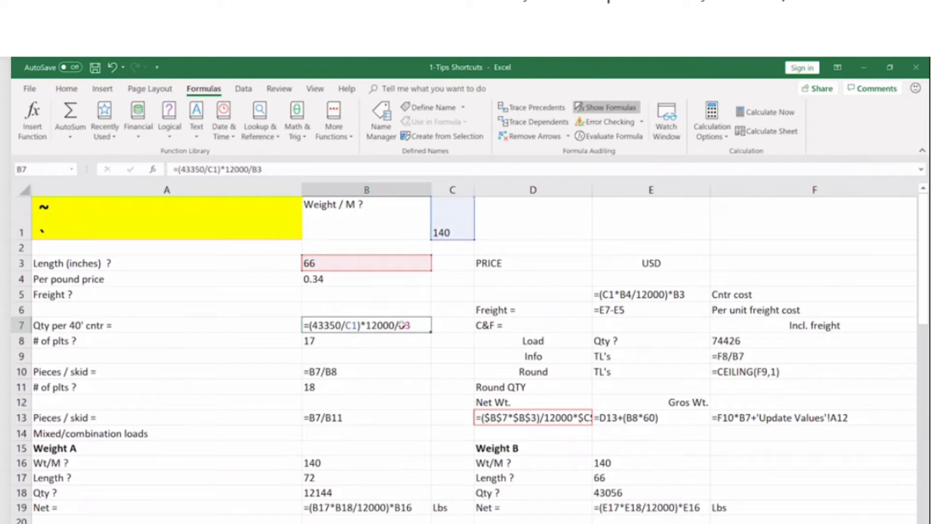
pyautogui.doubleClick(369, 507)
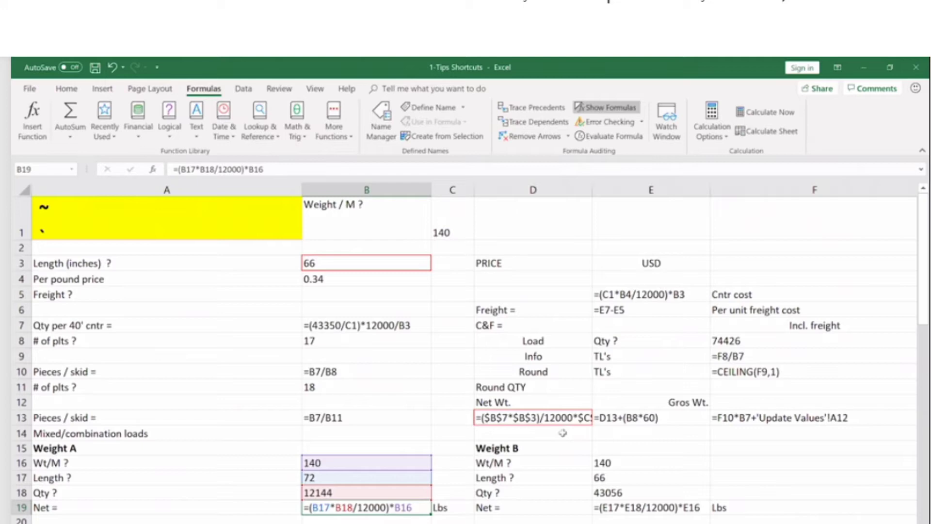
pyautogui.doubleClick(551, 417)
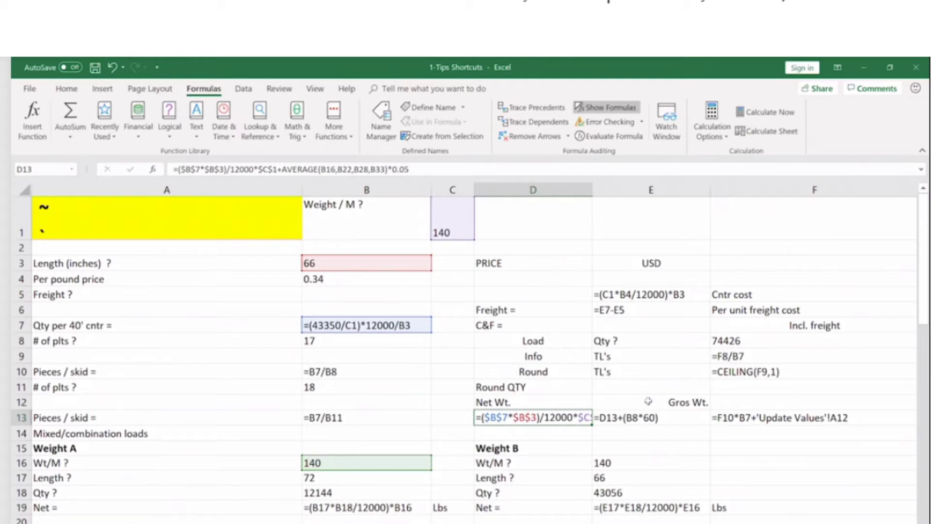
pyautogui.hscroll(5, 727, 495)
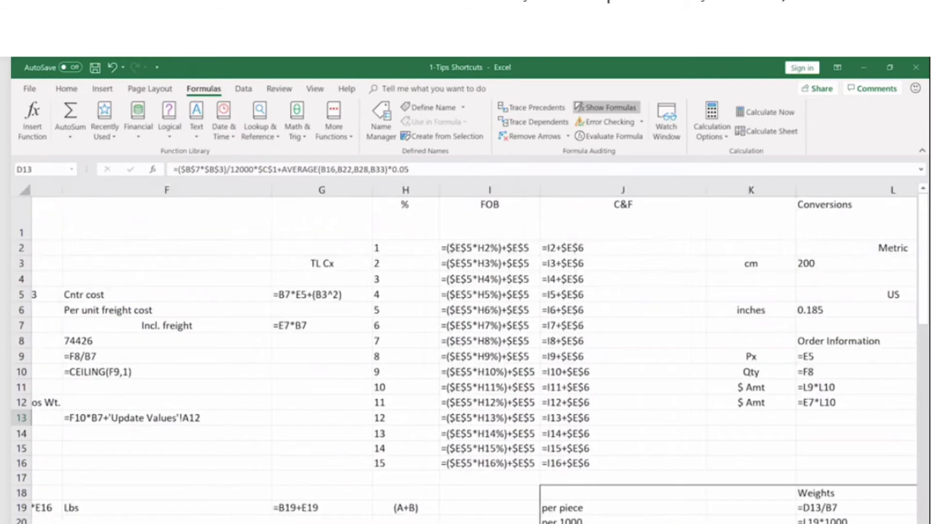
pyautogui.hscroll(-5, 465, 354)
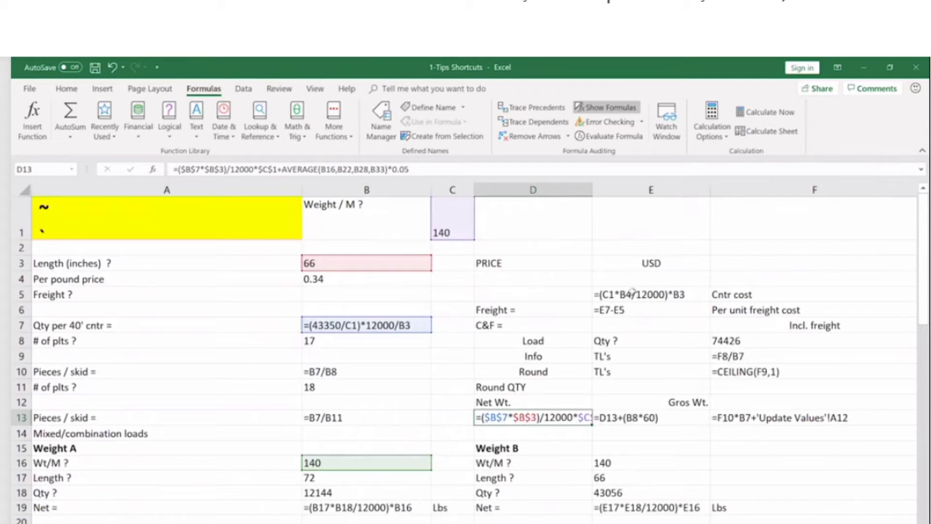
# Step: Return the sheet to calculated values, show the formulas once more, and switch back to values
pyautogui.click(592, 109)
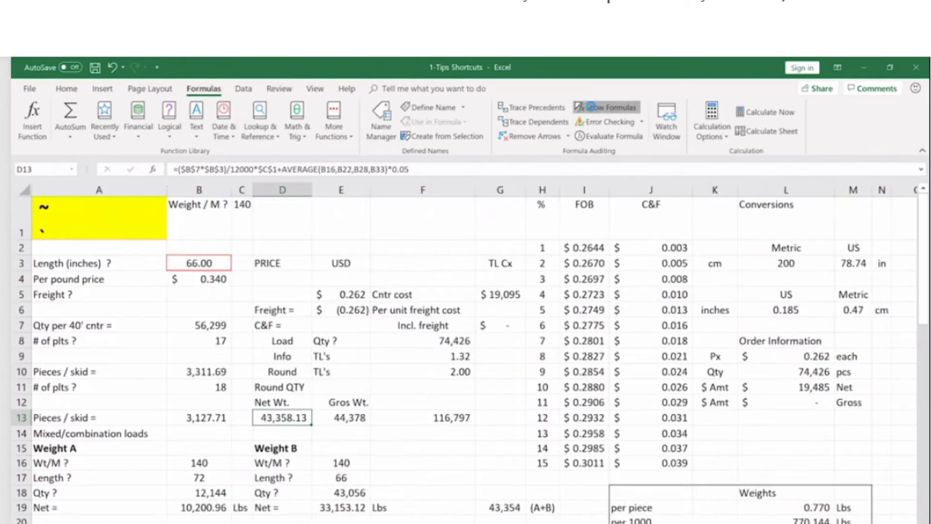
pyautogui.click(591, 109)
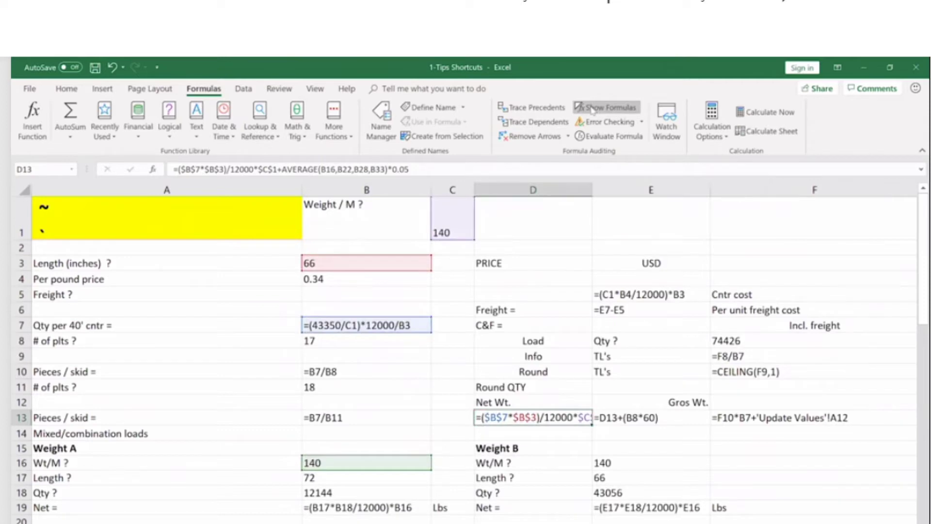
pyautogui.click(591, 108)
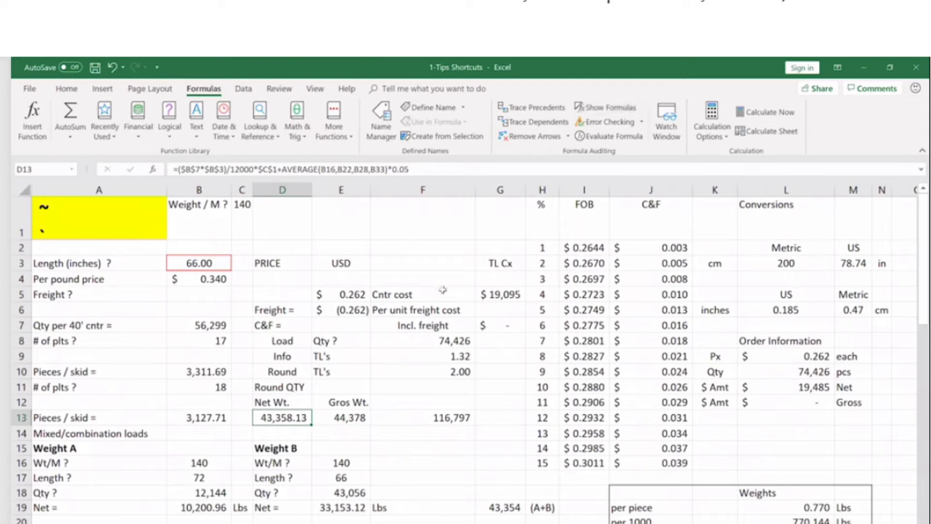
# Step: With cell A1 selected, toggle the formula display on and off twice, ending on calculated values
pyautogui.click(95, 219)
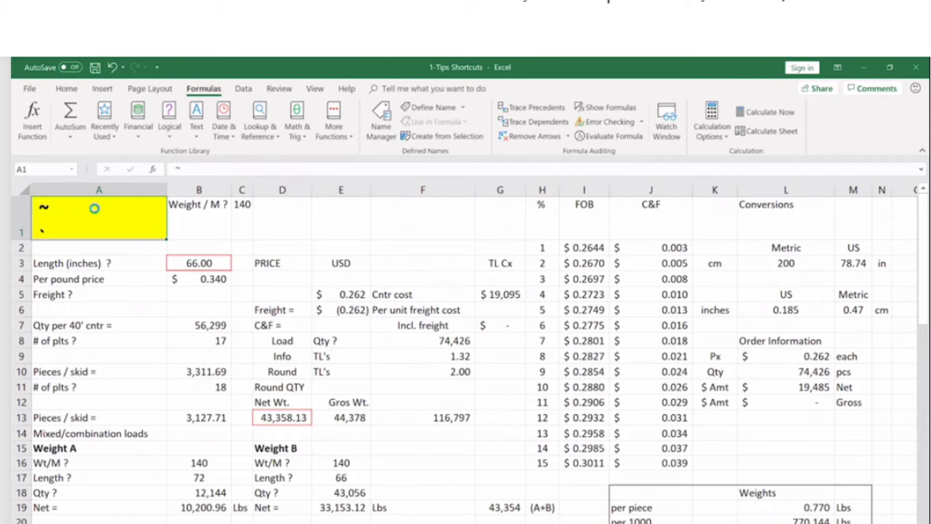
pyautogui.hotkey('ctrl', '`')
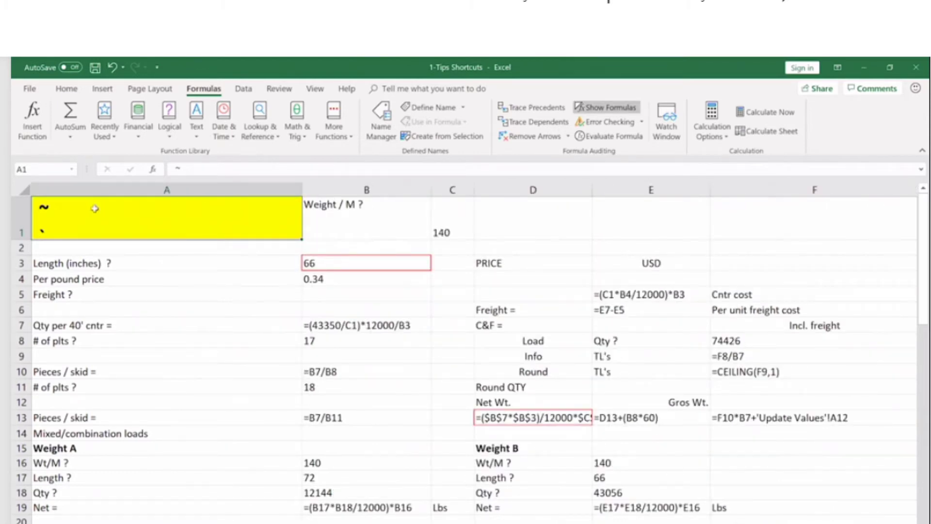
pyautogui.hotkey('ctrl', '`')
pyautogui.hotkey('ctrl', '`')
pyautogui.hotkey('ctrl', '`')
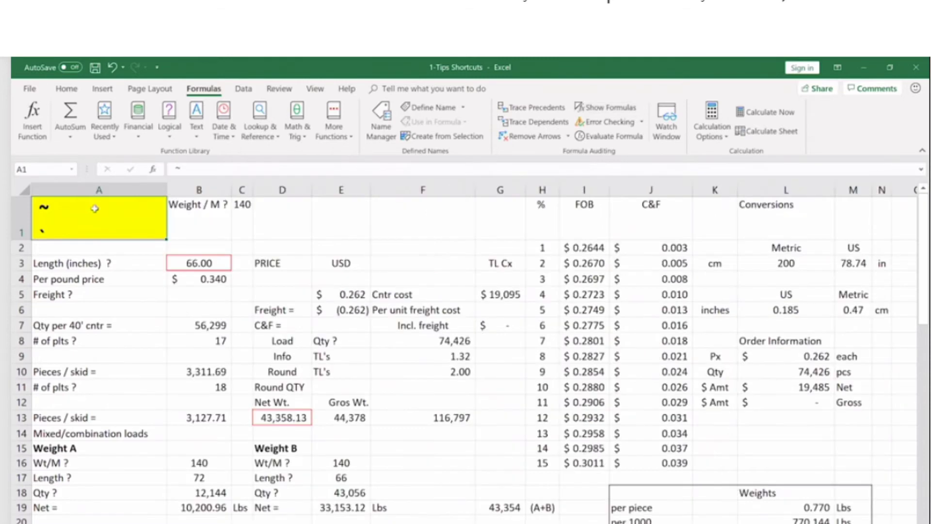
# Step: Select every cell containing a formula across the worksheet and highlight these cells with a light orange fill
pyautogui.click(67, 89)
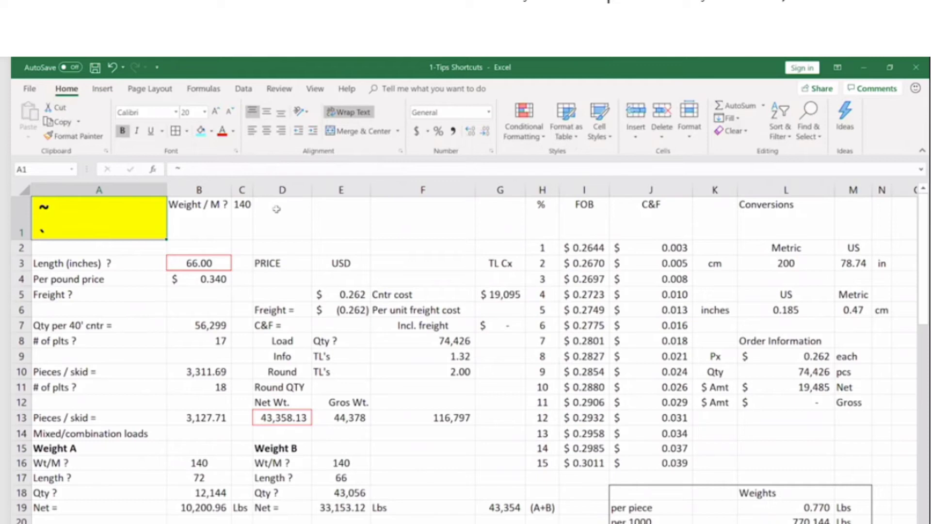
pyautogui.click(278, 214)
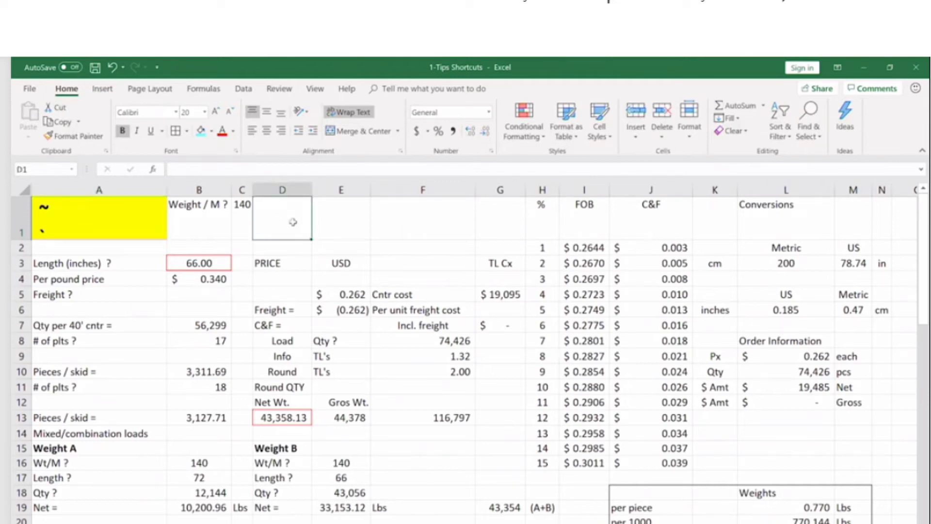
pyautogui.moveTo(293, 222); pyautogui.dragTo(323, 242)
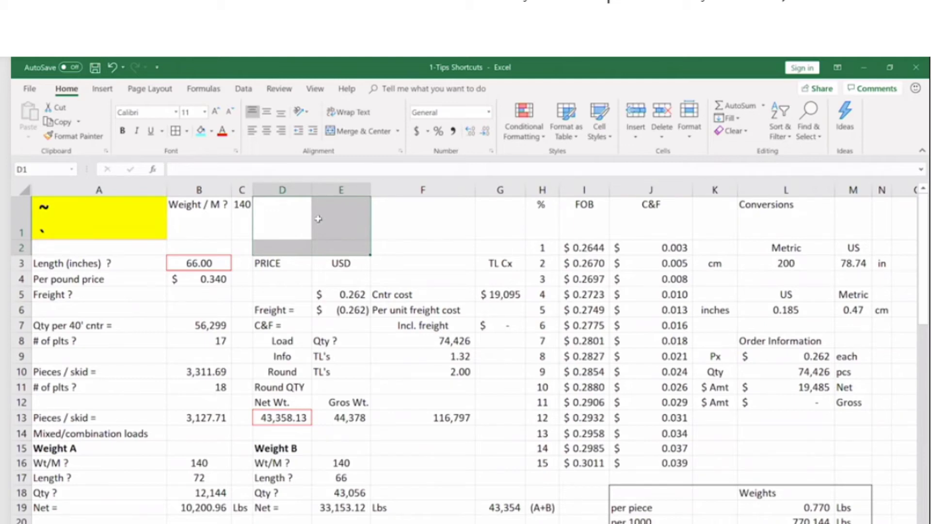
pyautogui.click(393, 223)
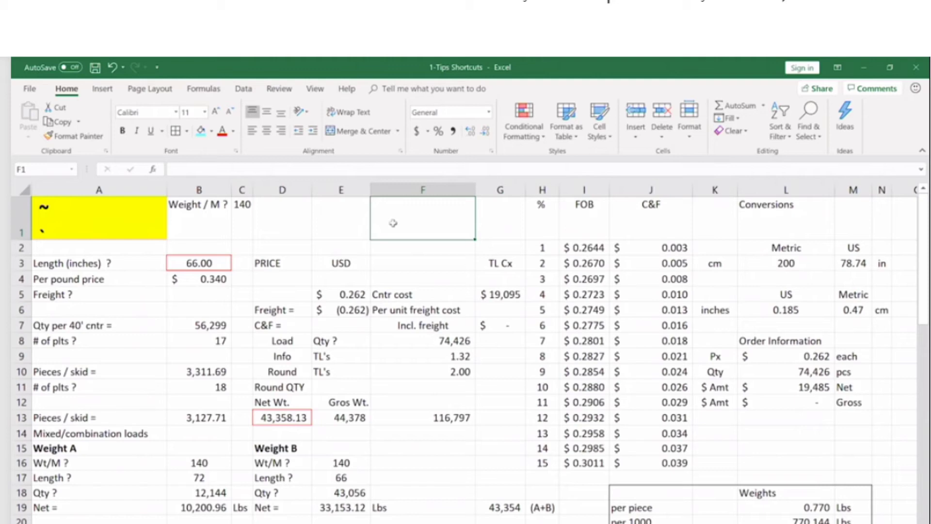
pyautogui.click(809, 128)
pyautogui.click(817, 217)
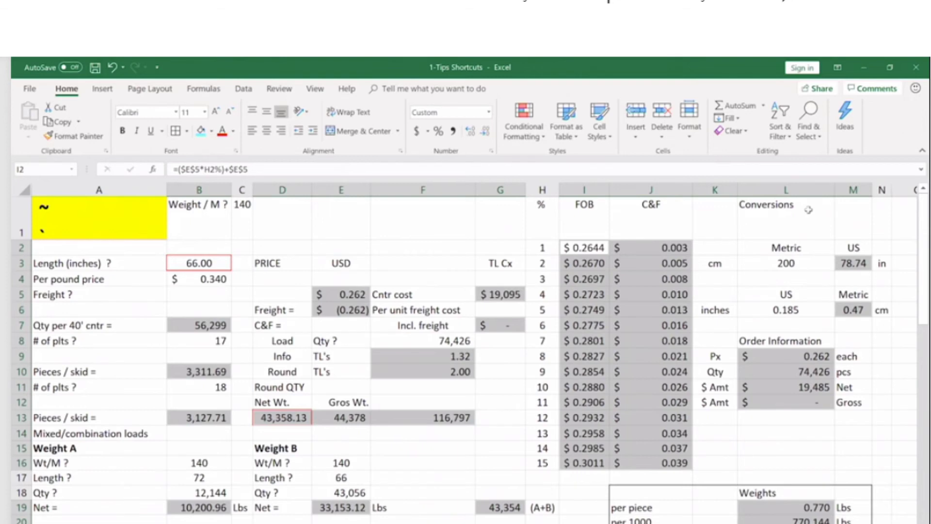
pyautogui.scroll(-6, 866, 399)
pyautogui.scroll(4, 866, 400)
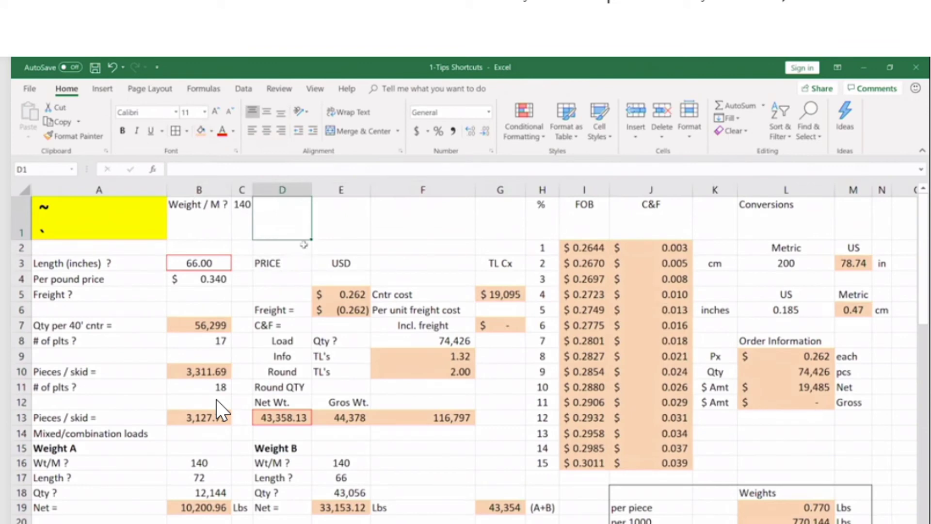
# Step: Check the container cost formula in cell G5
pyautogui.click(490, 293)
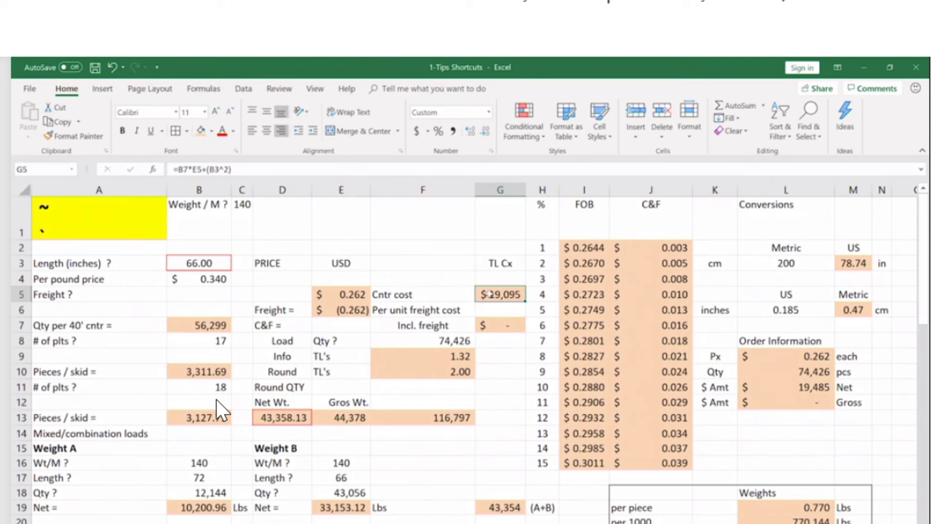
pyautogui.click(406, 250)
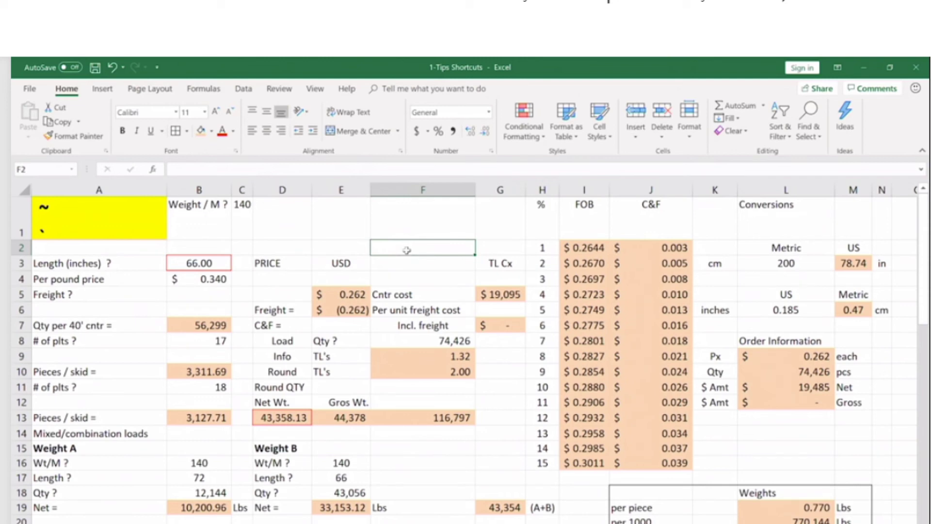
pyautogui.click(203, 88)
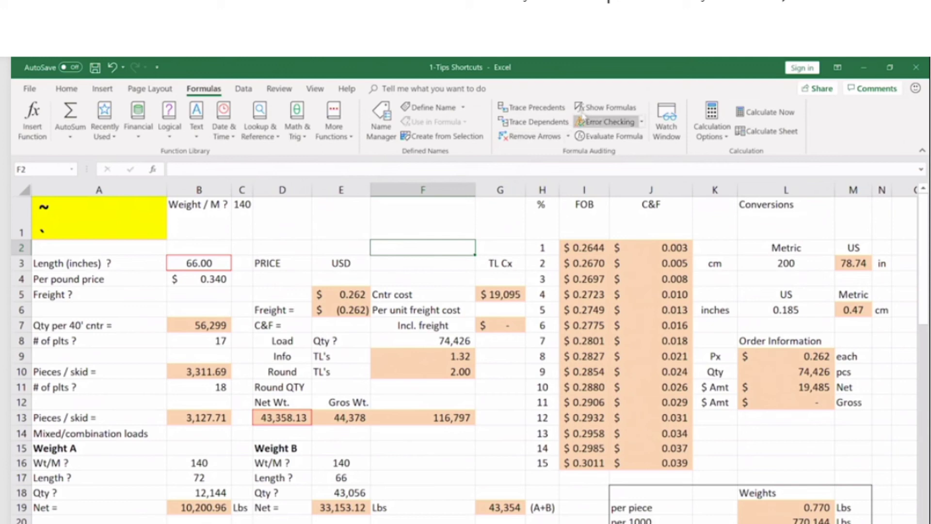
# Step: From the single cell F1, use Go To Special to select the worksheet's constants, excluding text
pyautogui.click(434, 225)
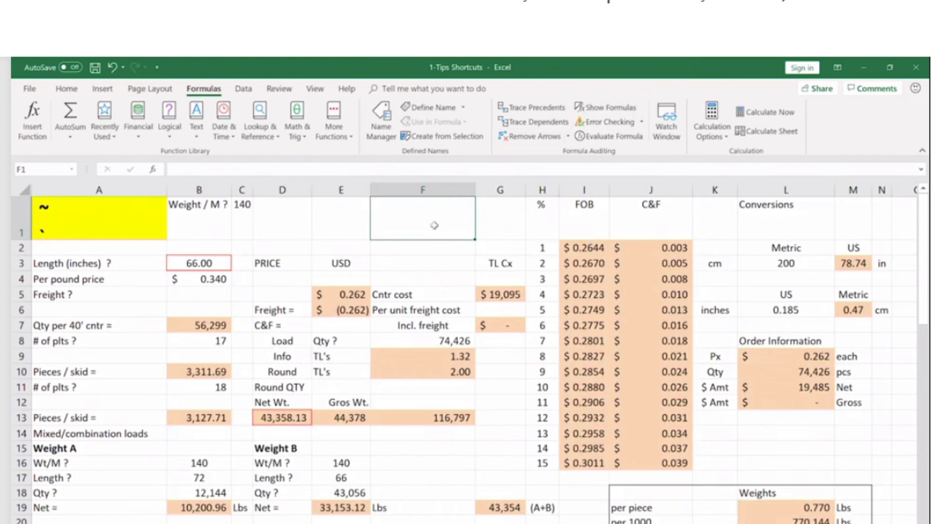
pyautogui.click(809, 130)
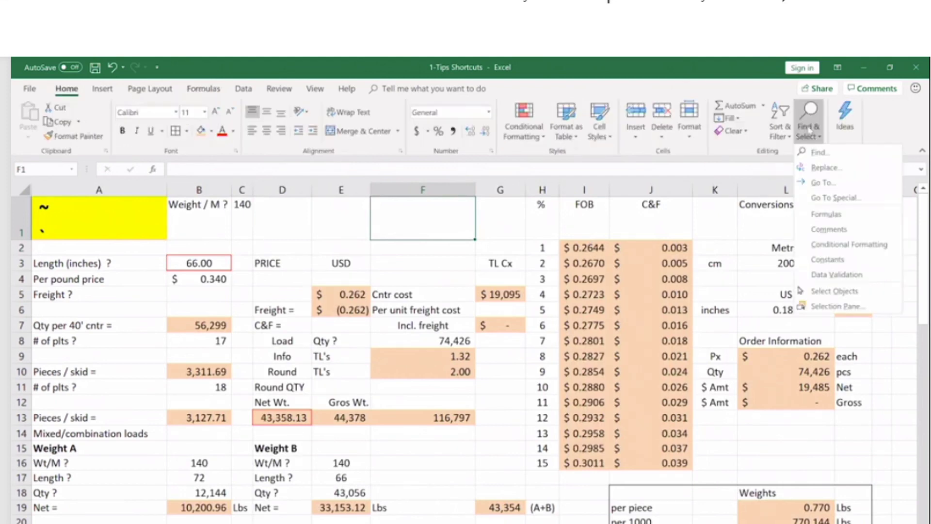
pyautogui.click(833, 198)
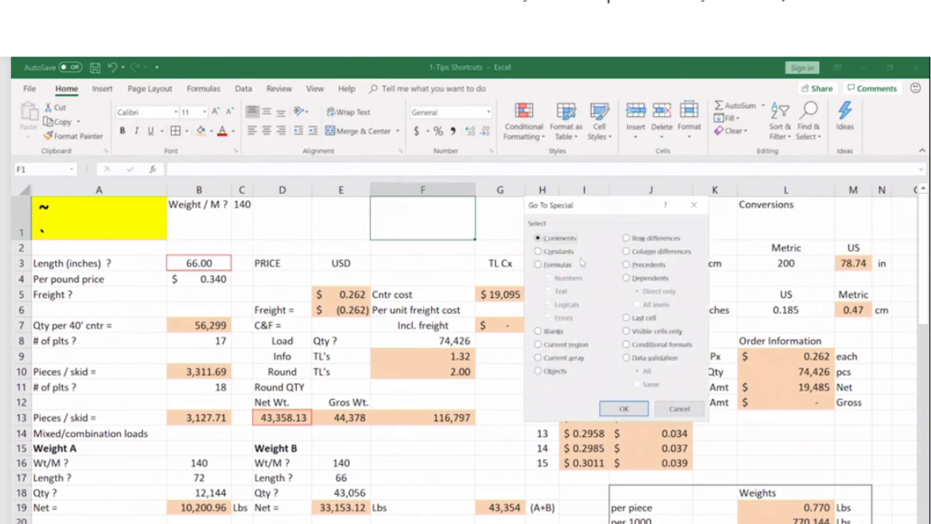
pyautogui.click(558, 251)
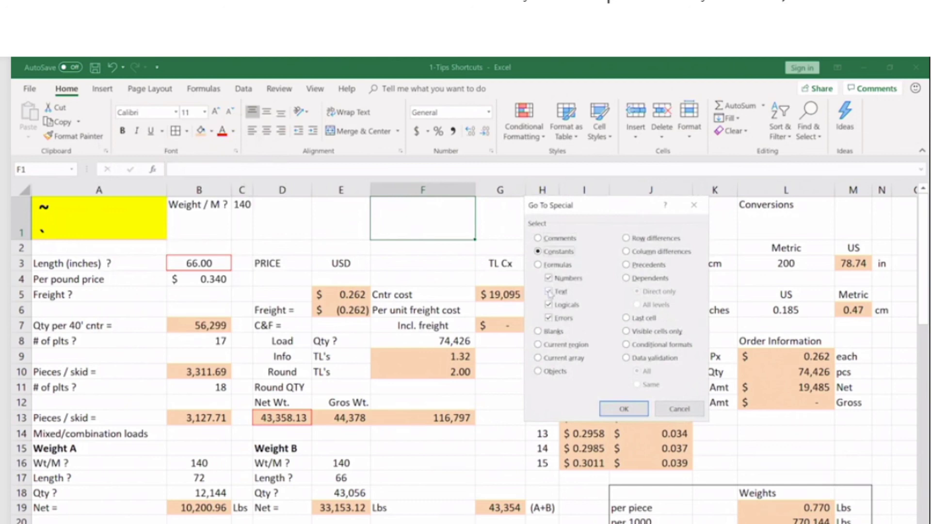
pyautogui.click(549, 291)
pyautogui.press('Return')
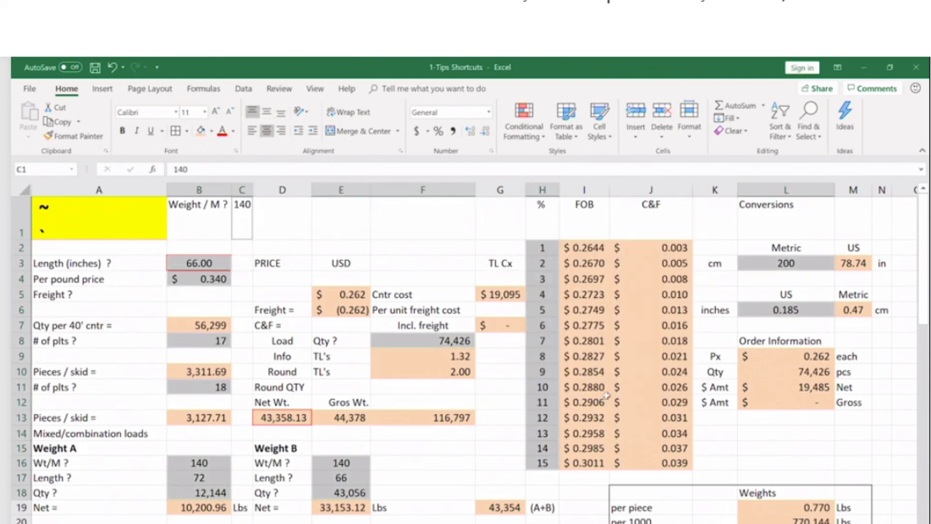